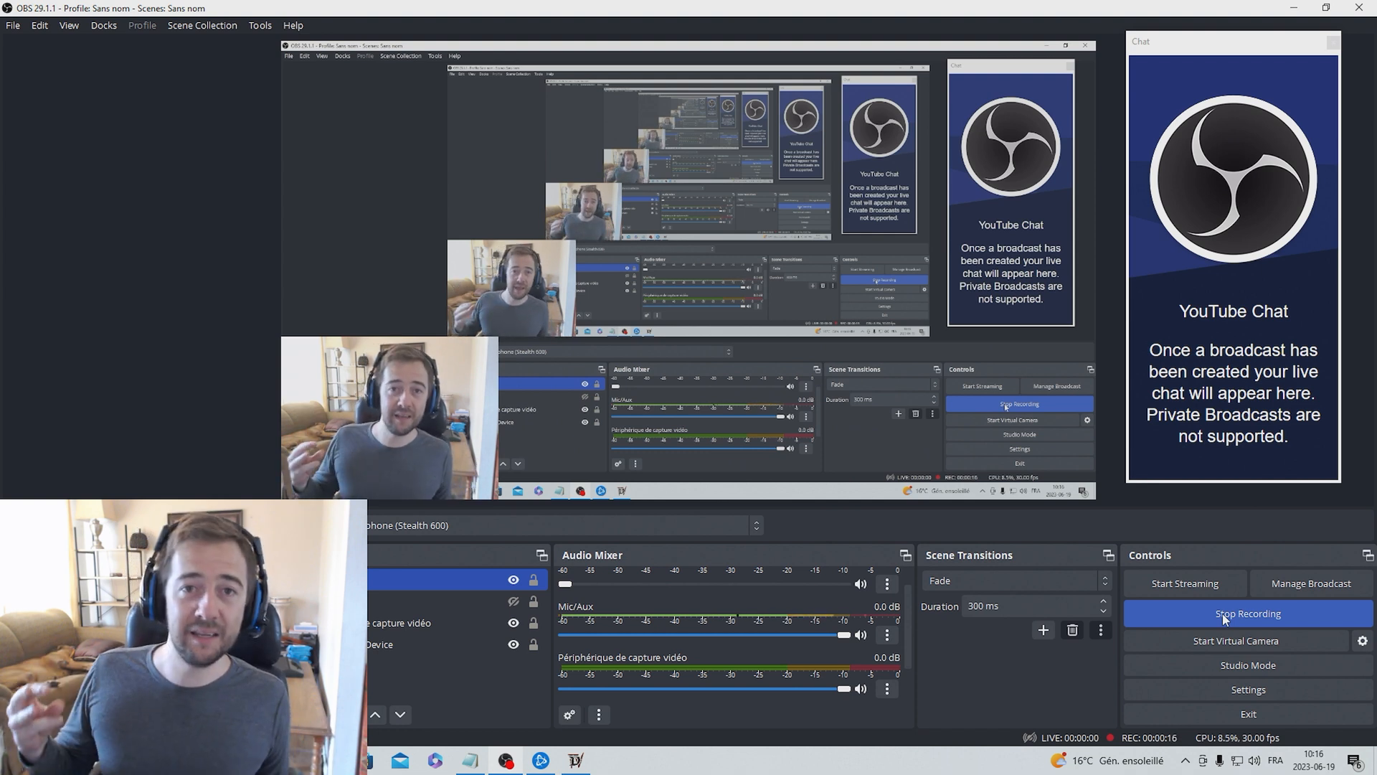
- Open the program settings and review the Stream settings for the service, server and connected account
click(1281, 688)
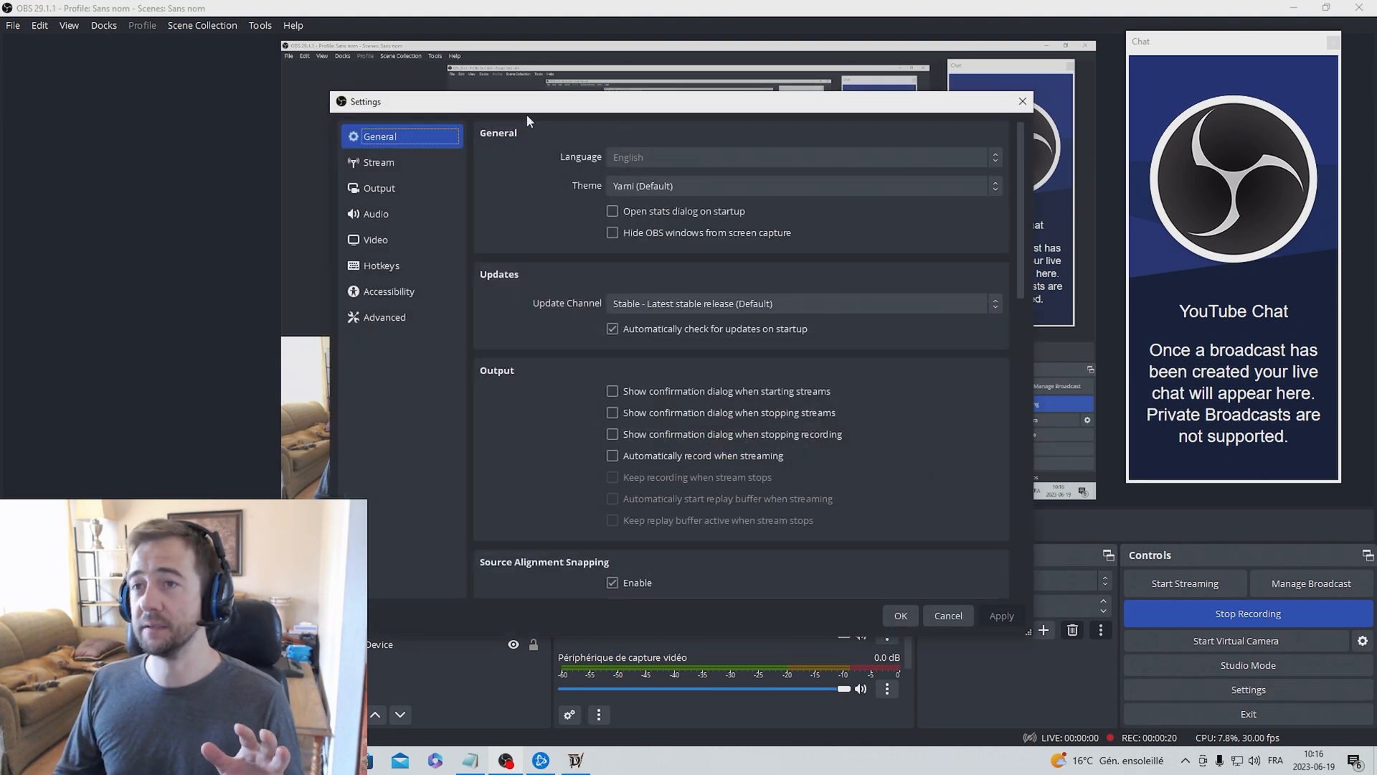
click(392, 164)
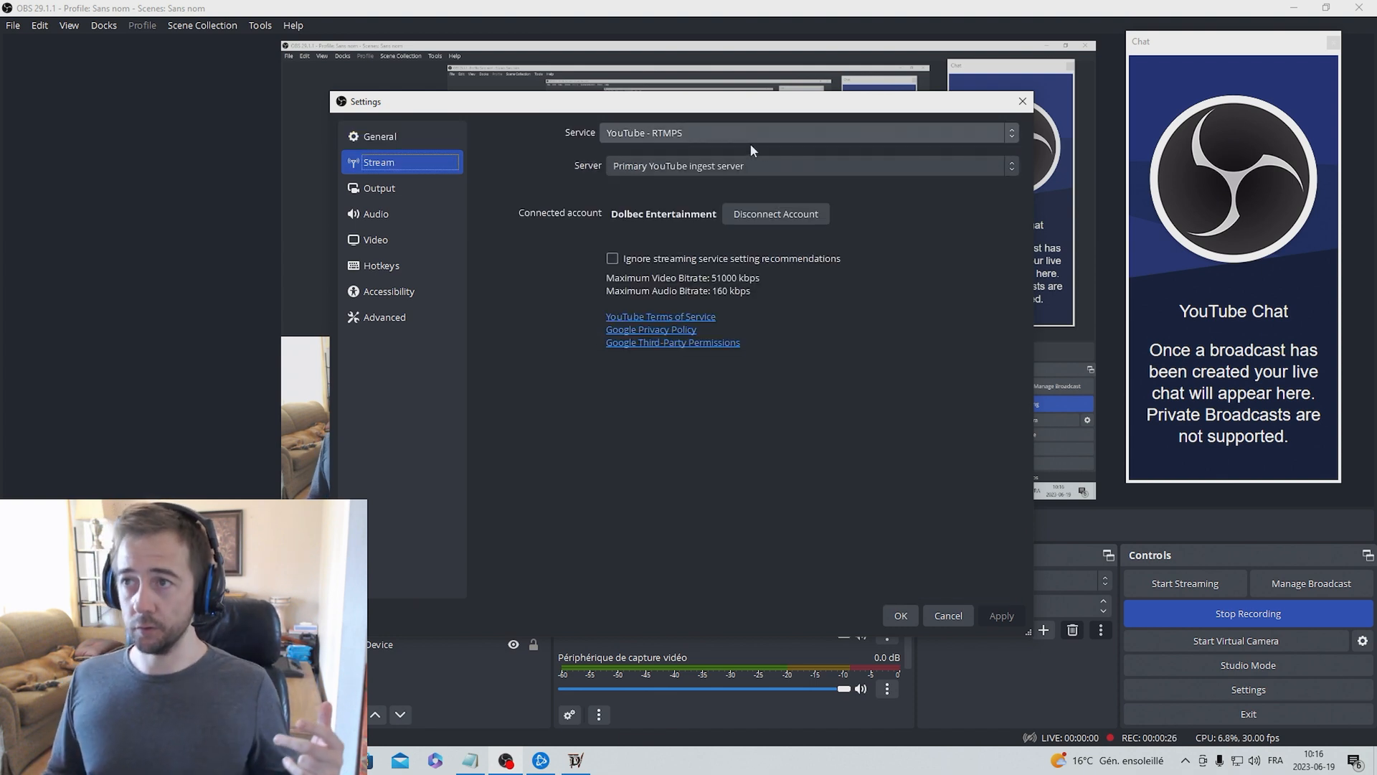
click(411, 189)
key(Up)
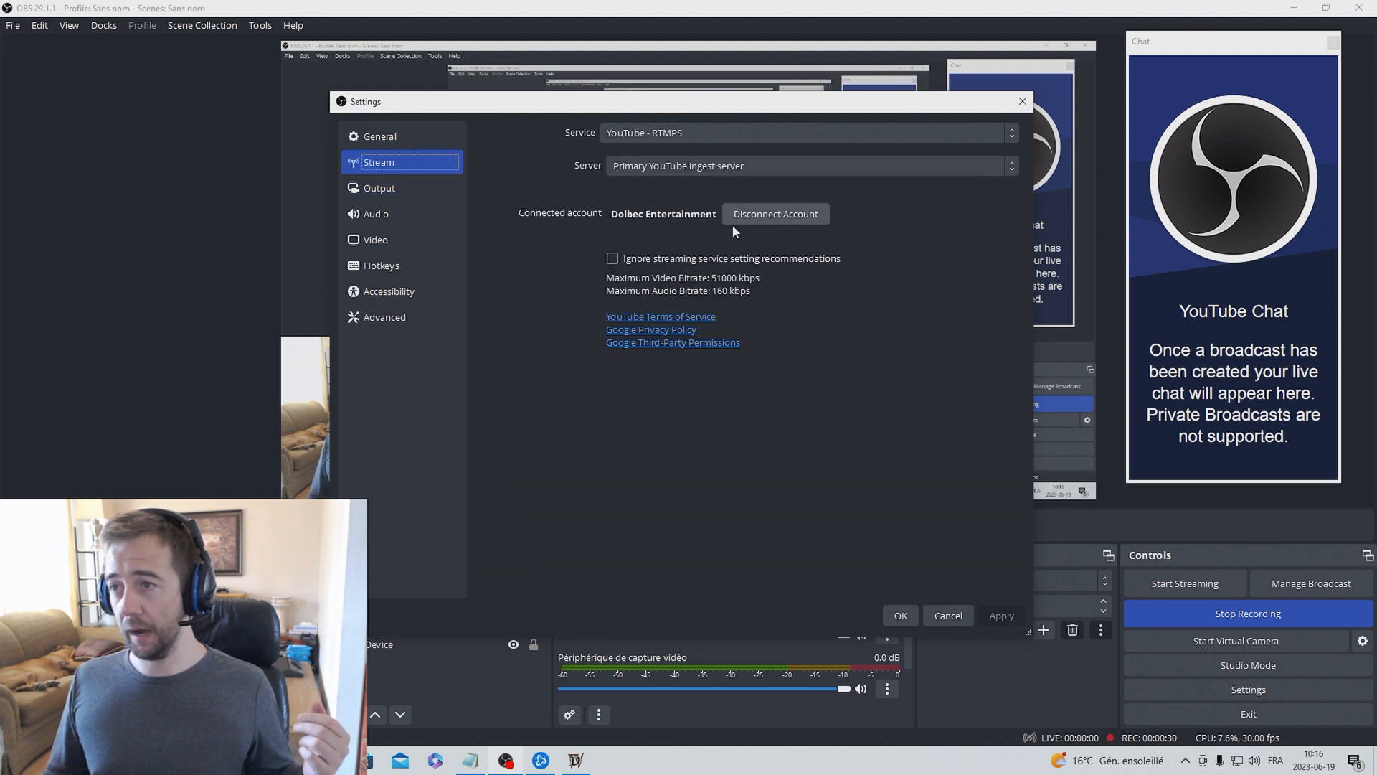
- Examine the Output settings for streaming, including the encoder, bitrate and keyframe interval
click(378, 191)
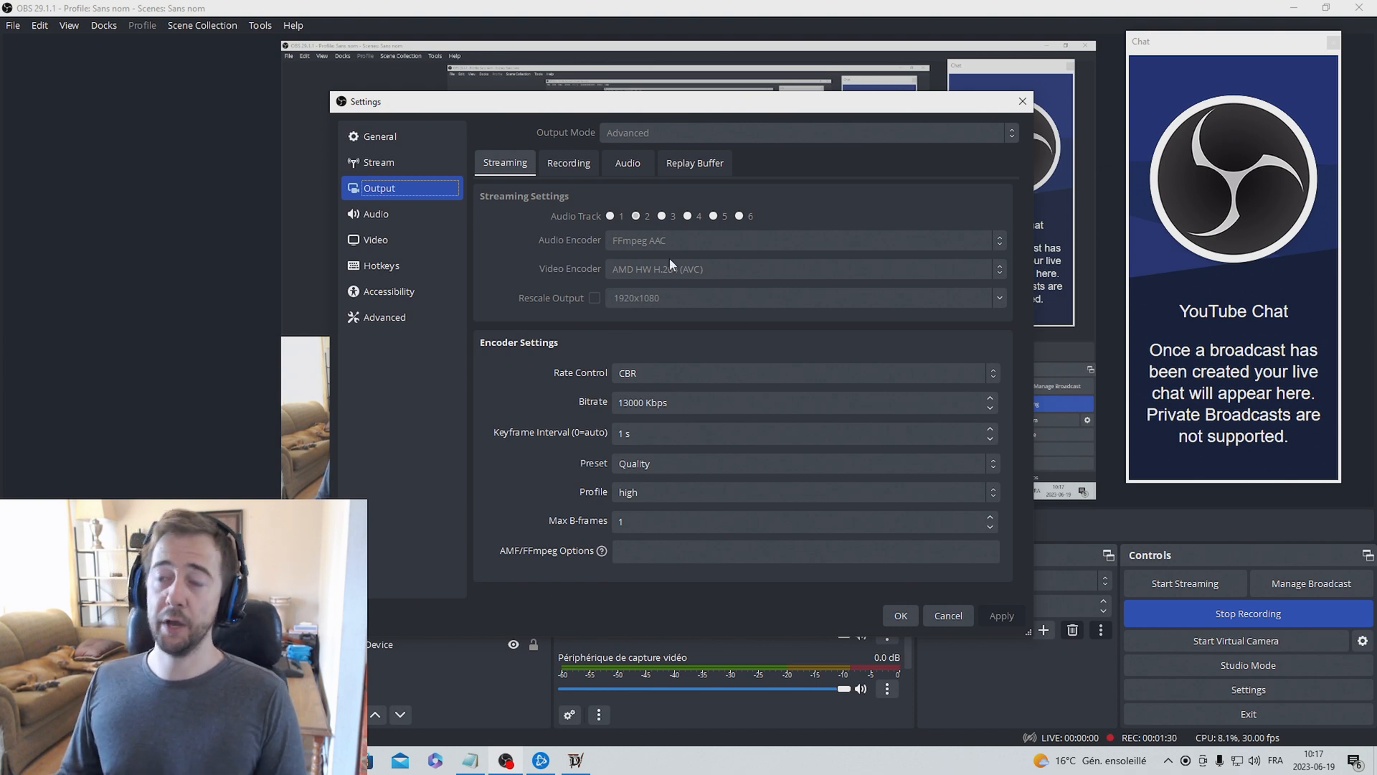
click(652, 433)
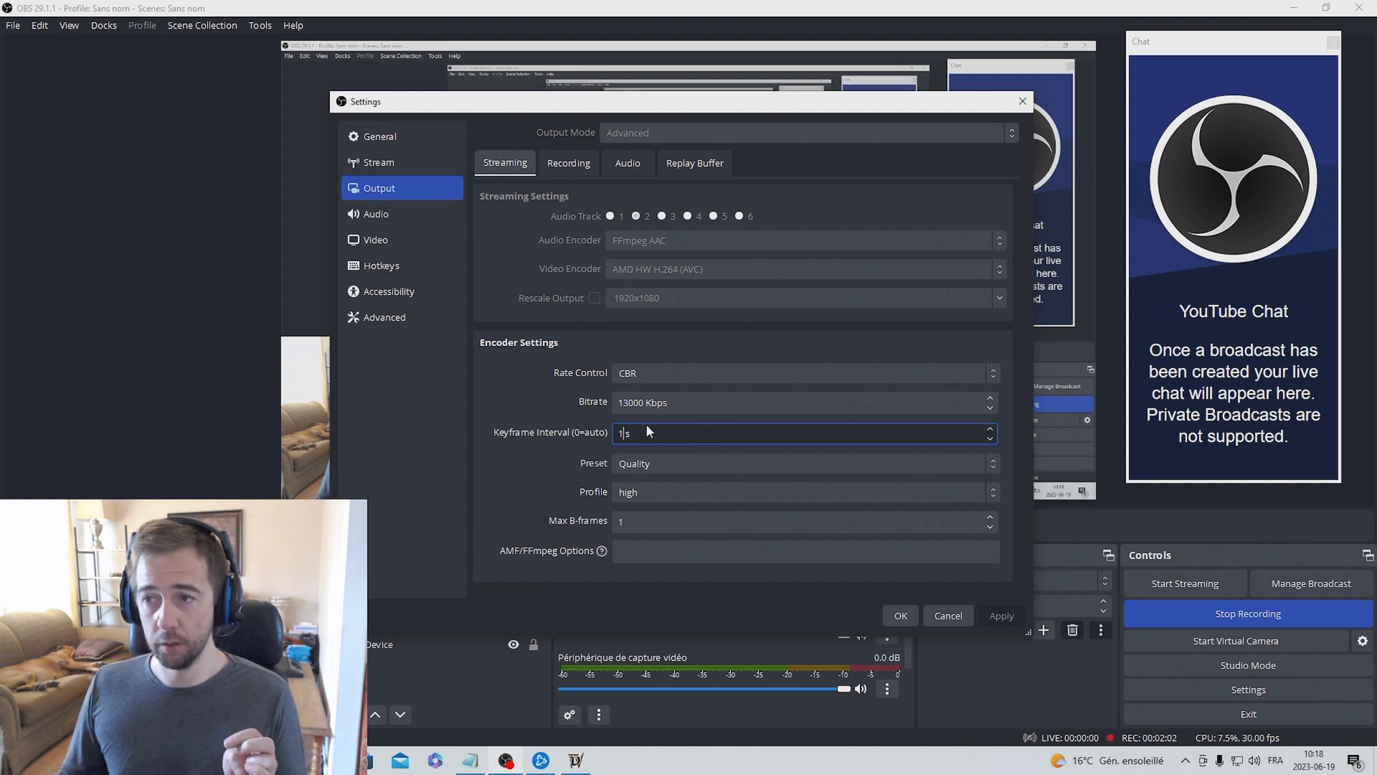
click(623, 434)
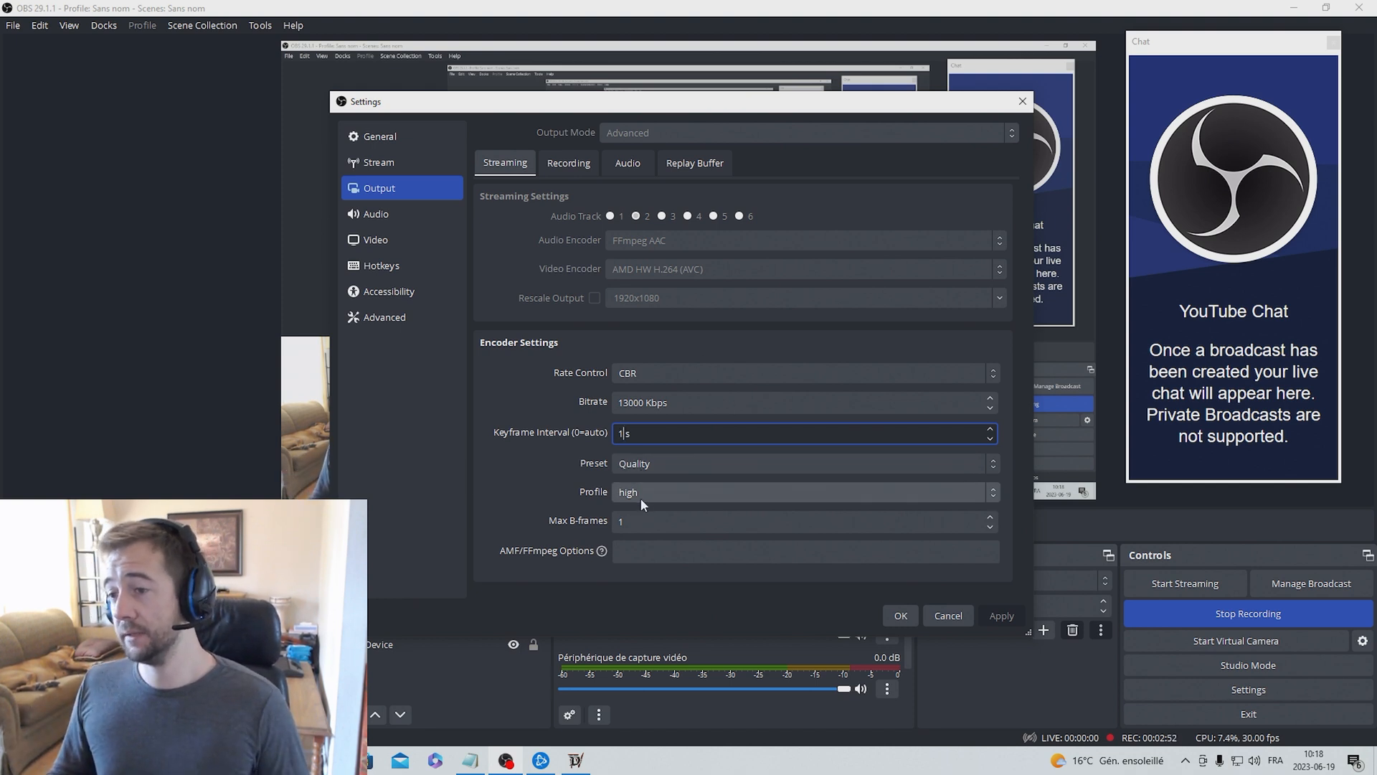
- Review the Video settings for canvas resolution, output resolution, downscale filter and FPS, and move the settings window aside
click(387, 218)
click(393, 240)
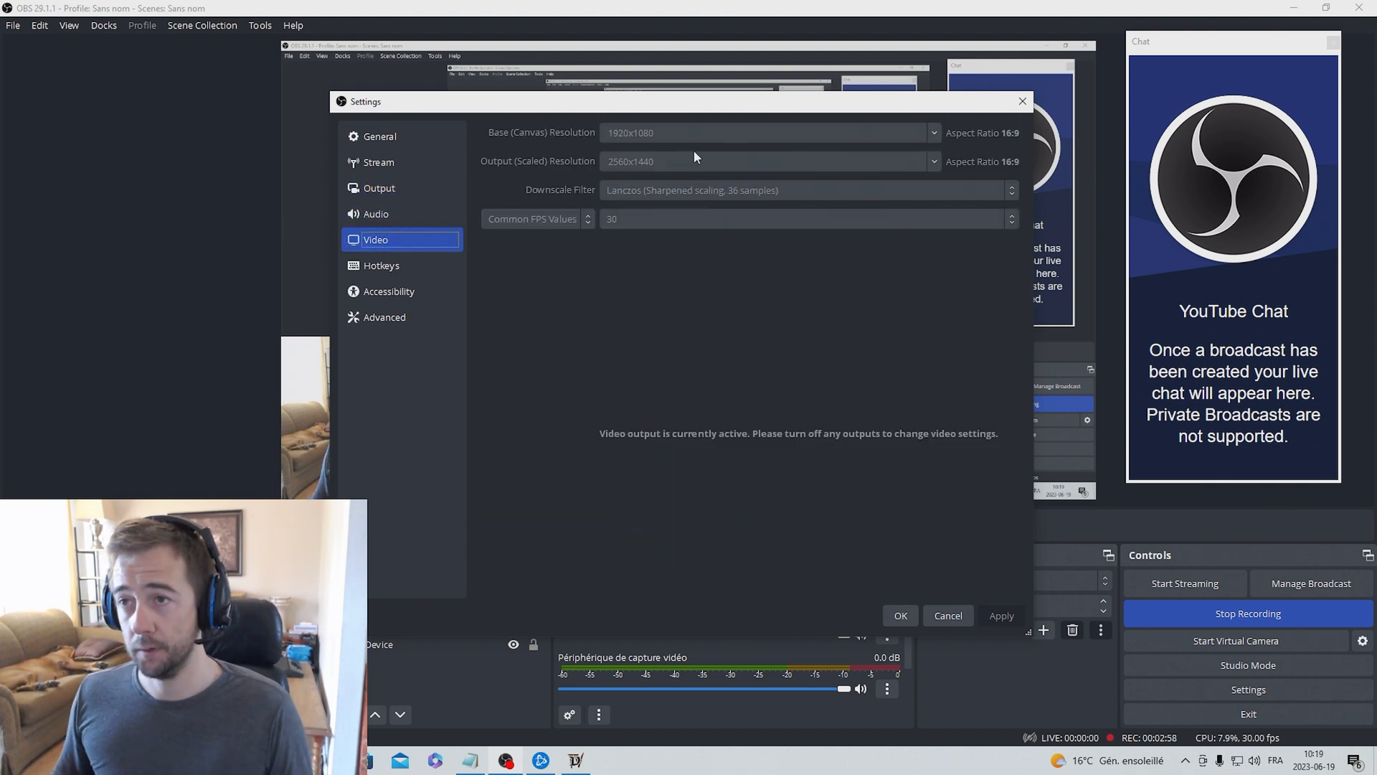
drag(598, 110, 484, 175)
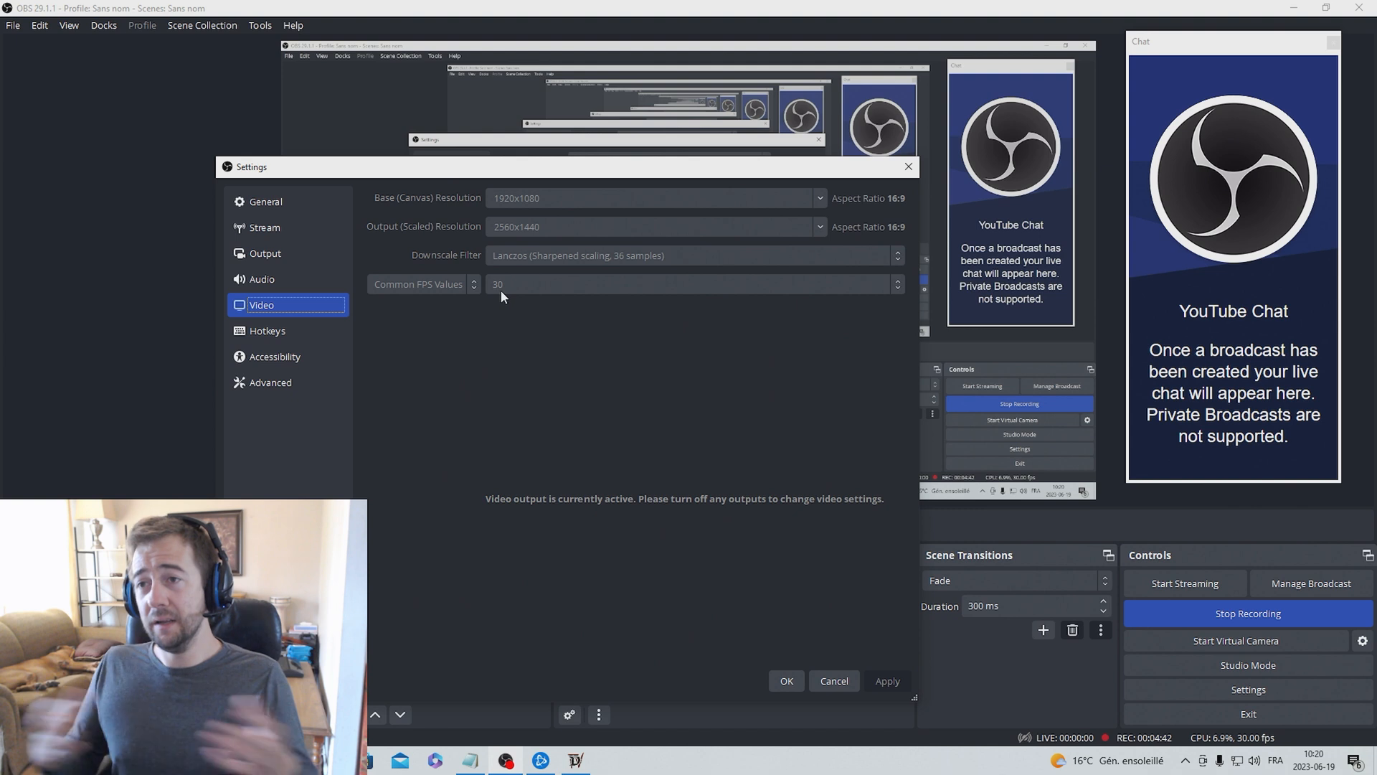
- Go through the General, Stream, Output, Audio, Video, Hotkeys, Accessibility and Advanced settings, and close the settings without changes
click(284, 201)
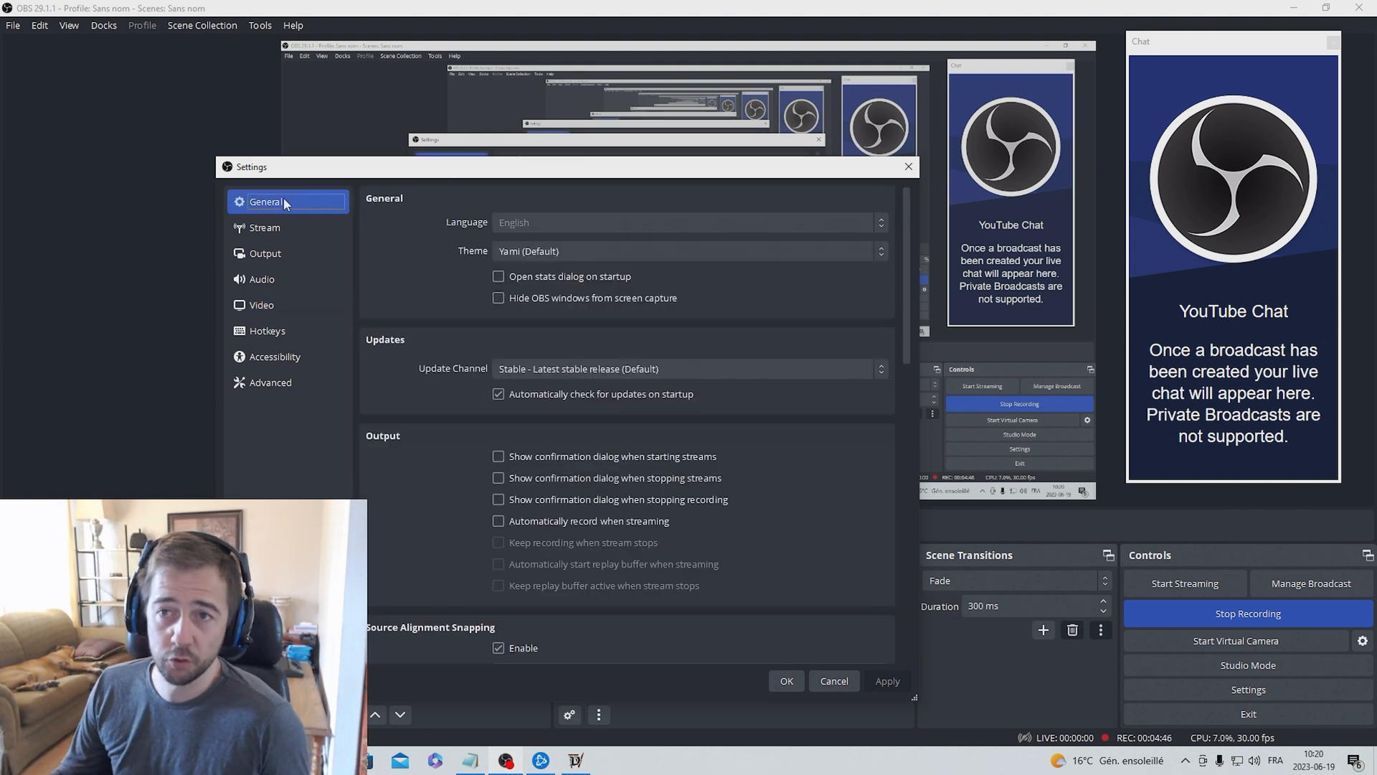
click(280, 227)
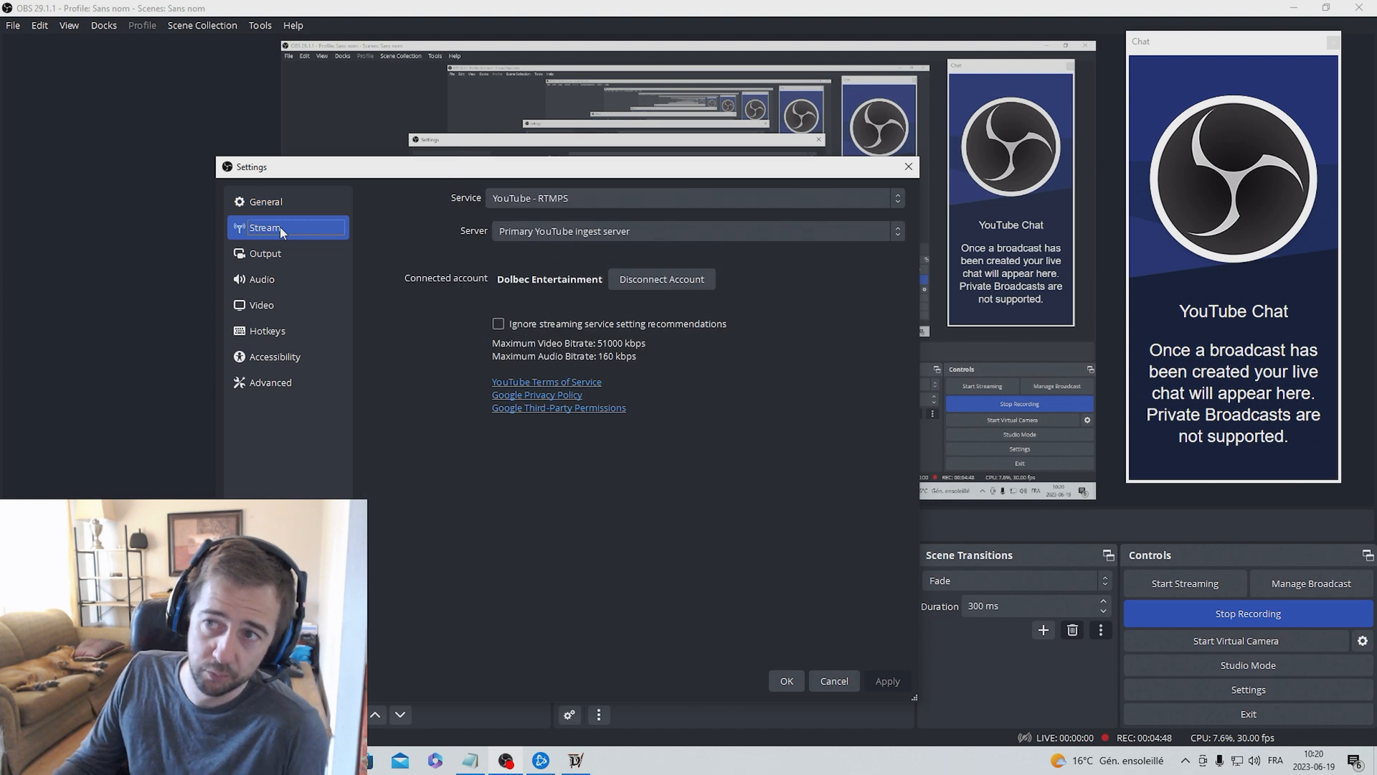
click(282, 249)
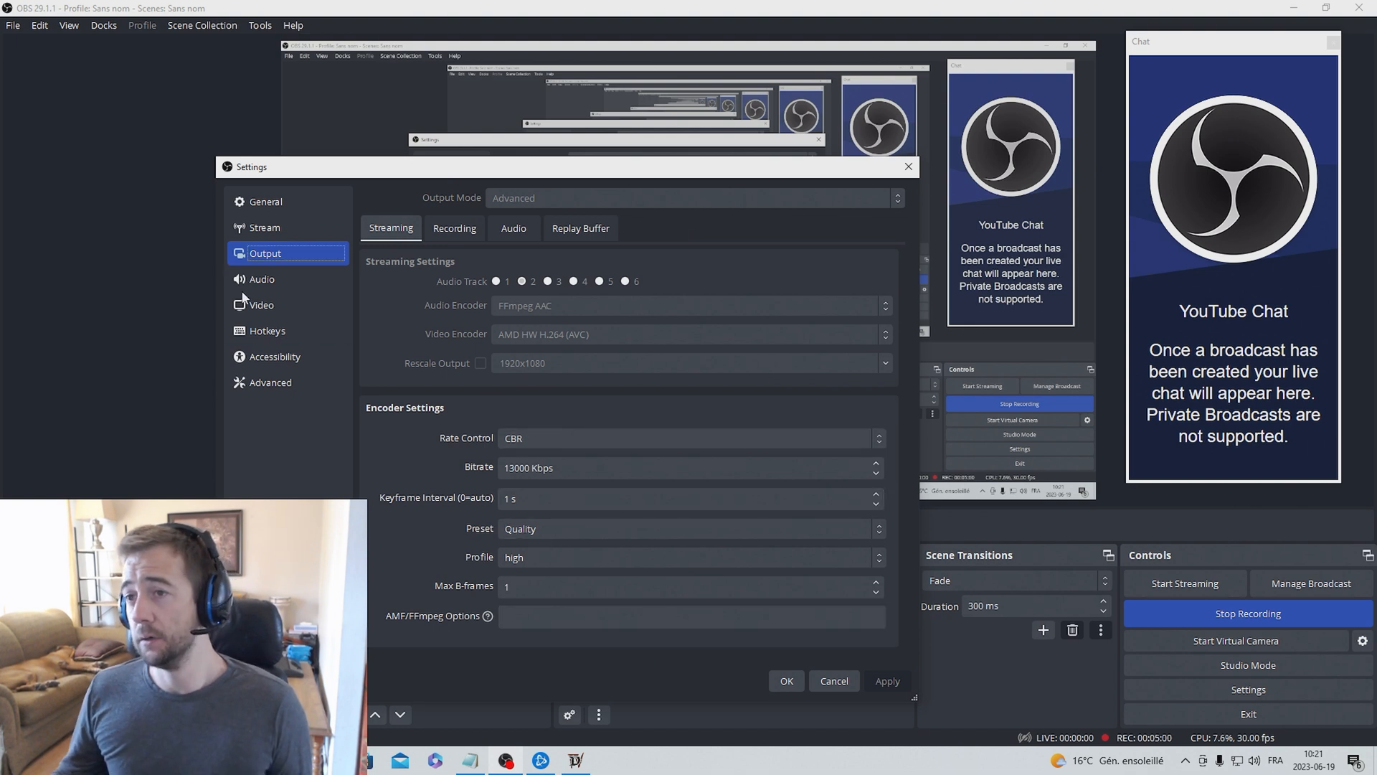
click(265, 282)
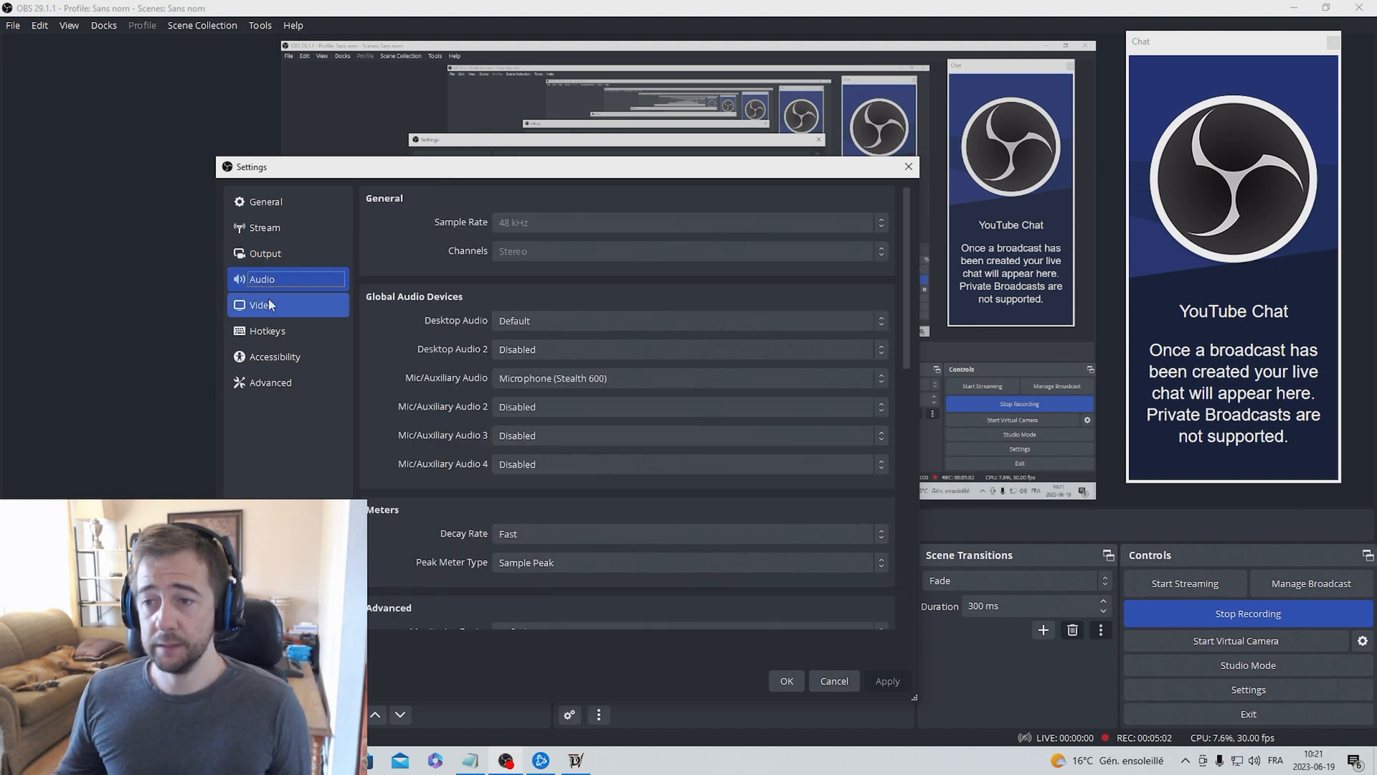
click(268, 300)
click(285, 334)
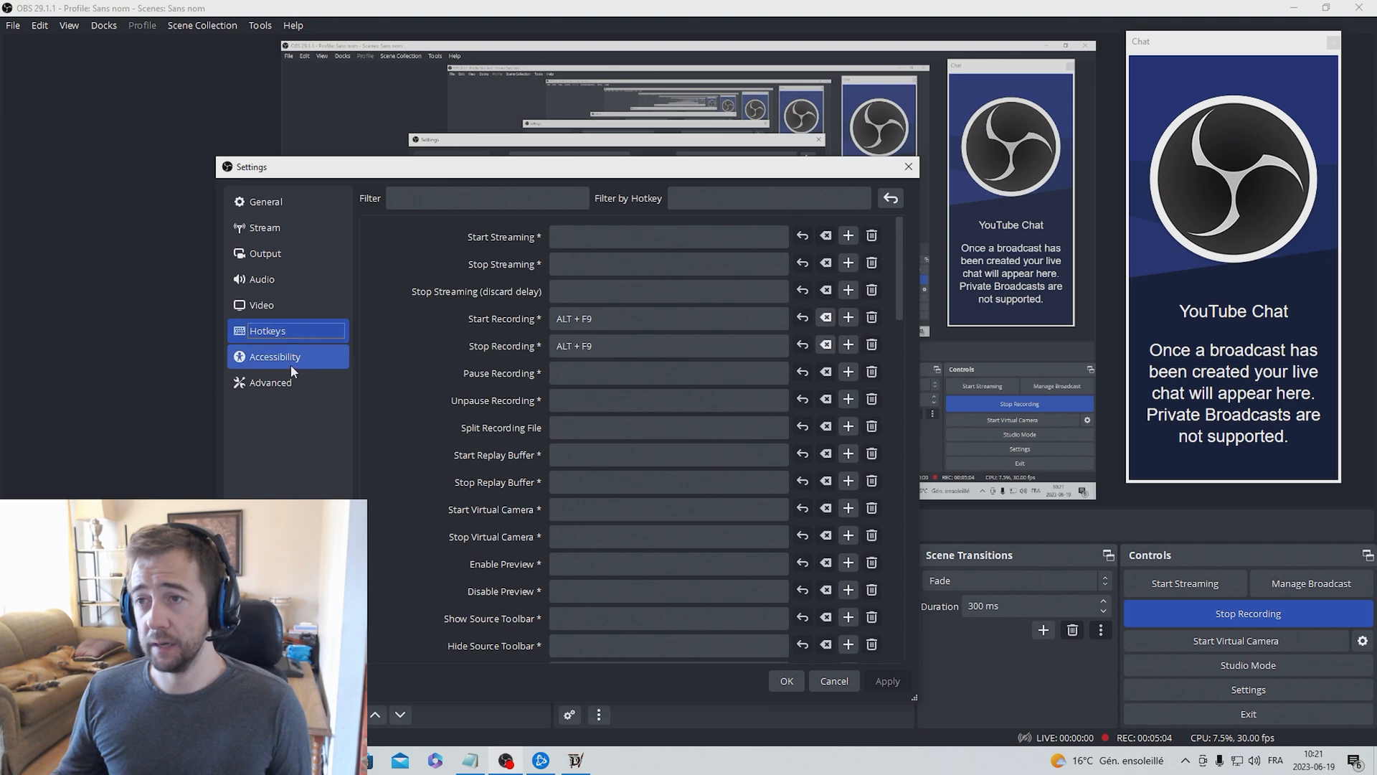
click(290, 361)
click(294, 387)
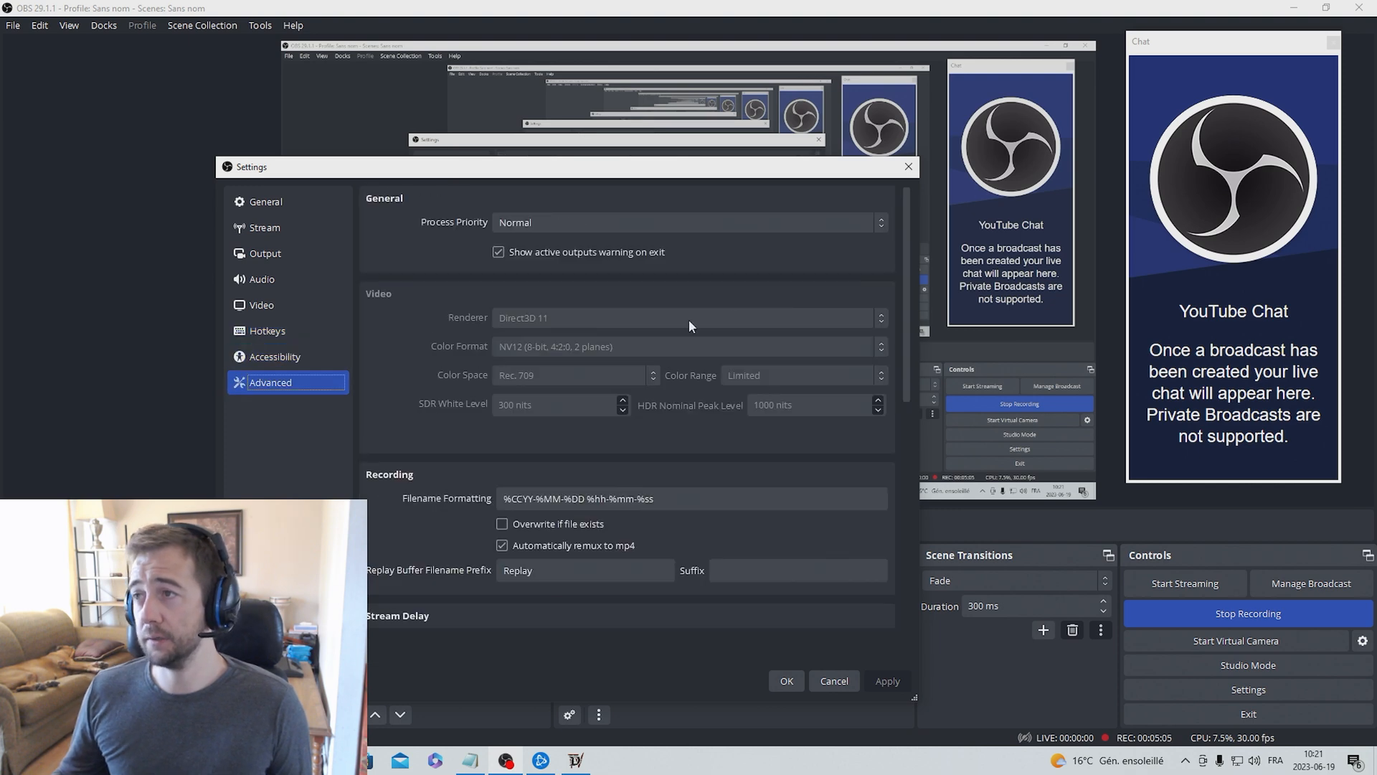
click(908, 166)
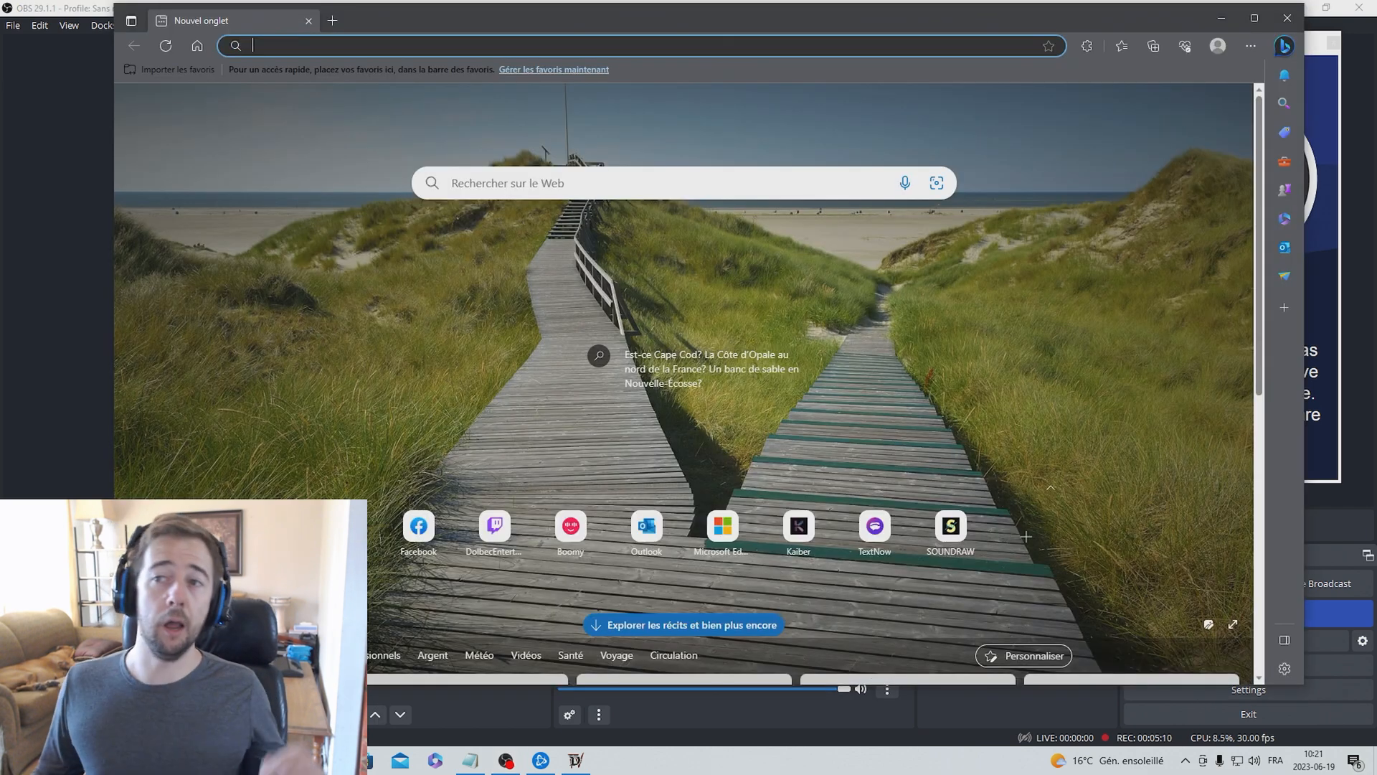
- Switch to the Edge browser, open YouTube and show the channel's content list in YouTube Studio
click(343, 506)
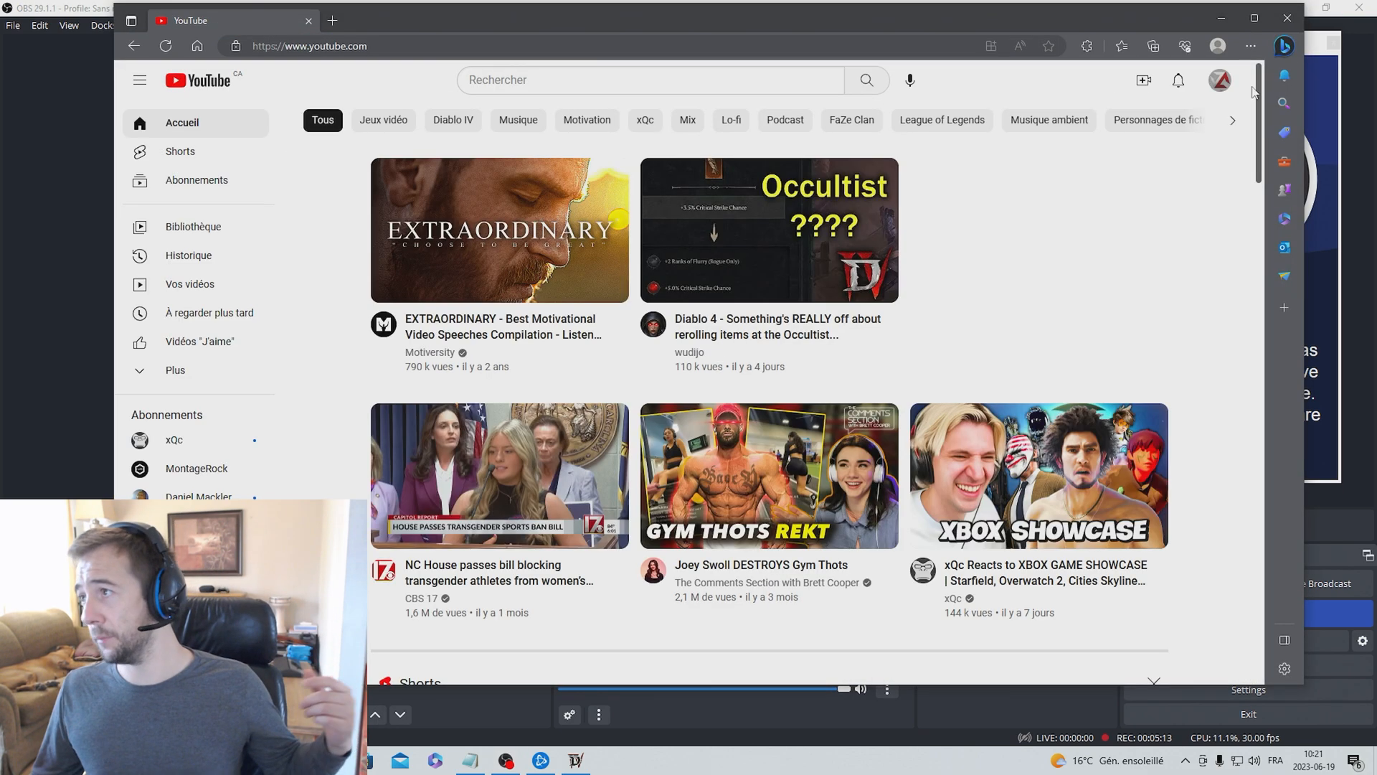
click(1221, 79)
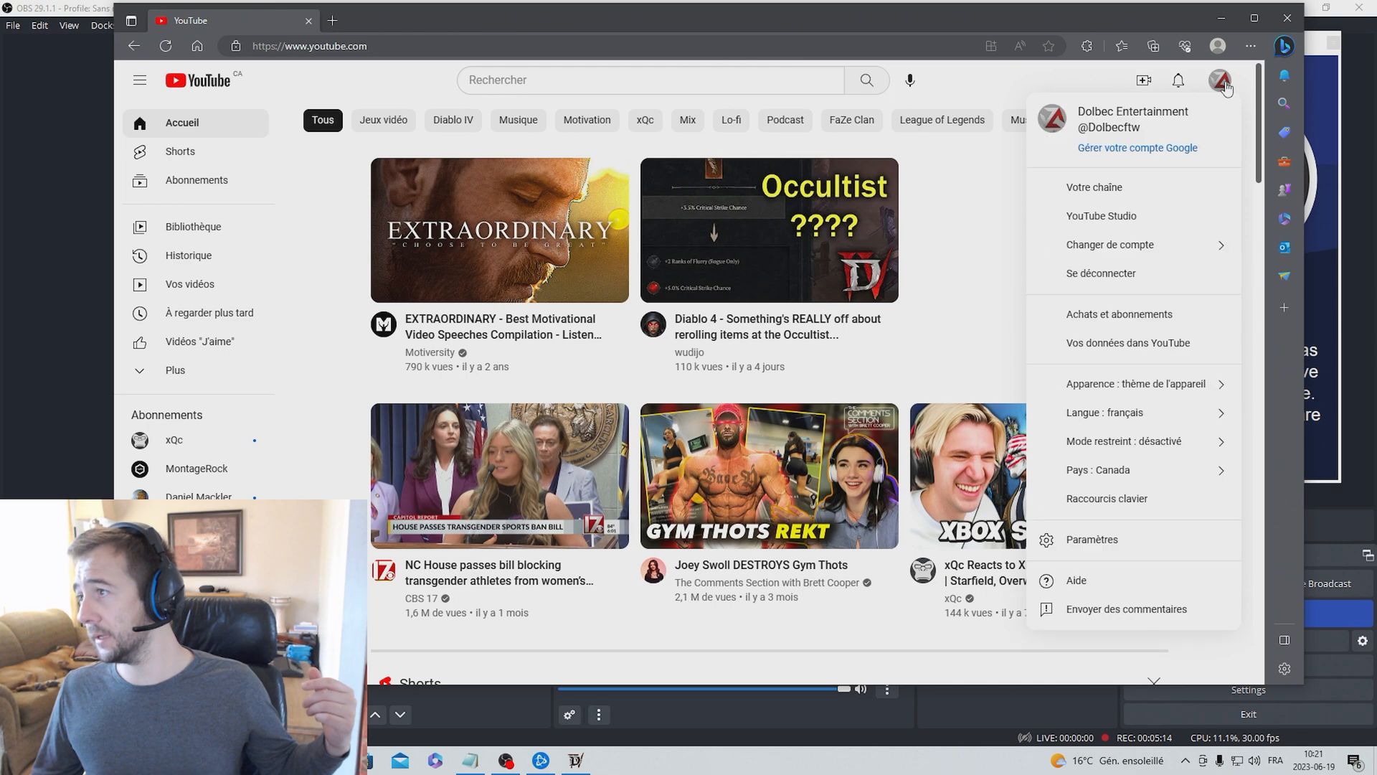
click(1119, 221)
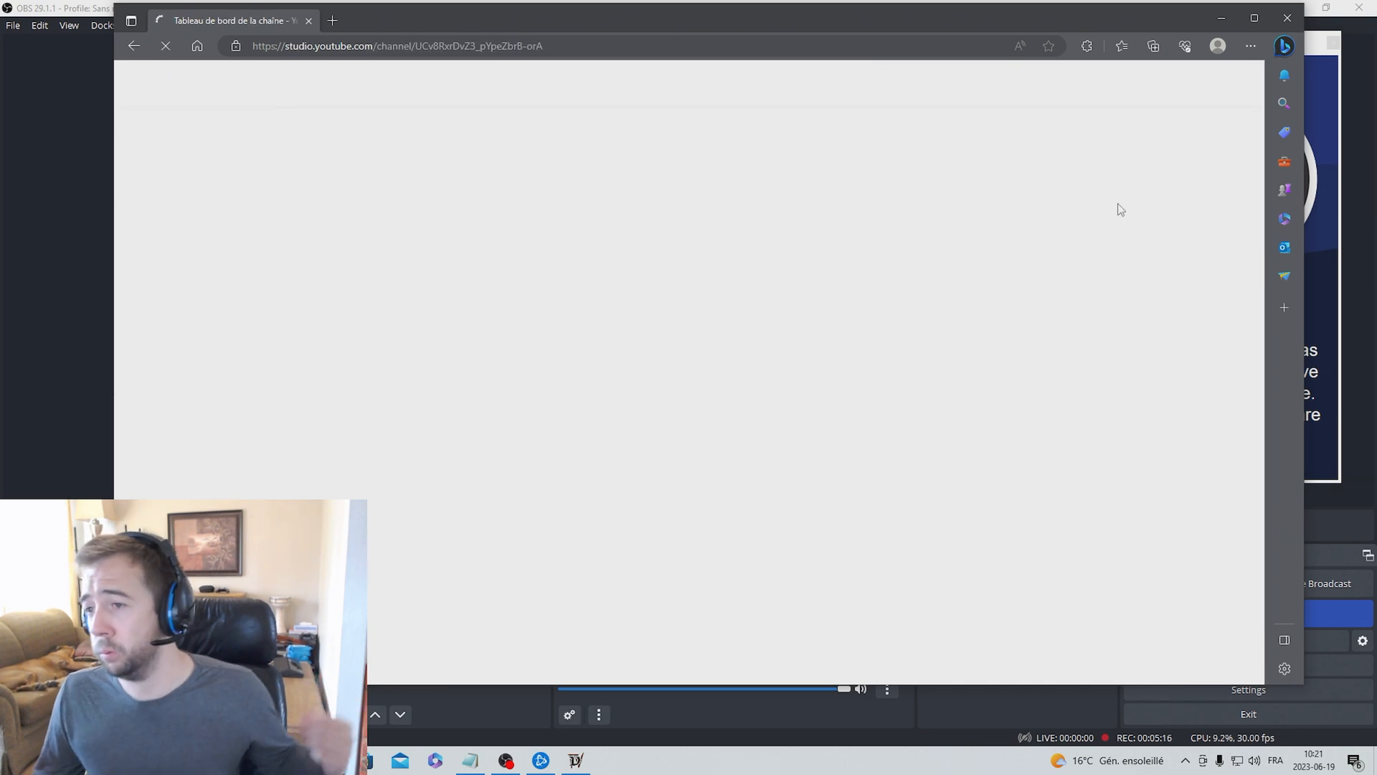
click(185, 309)
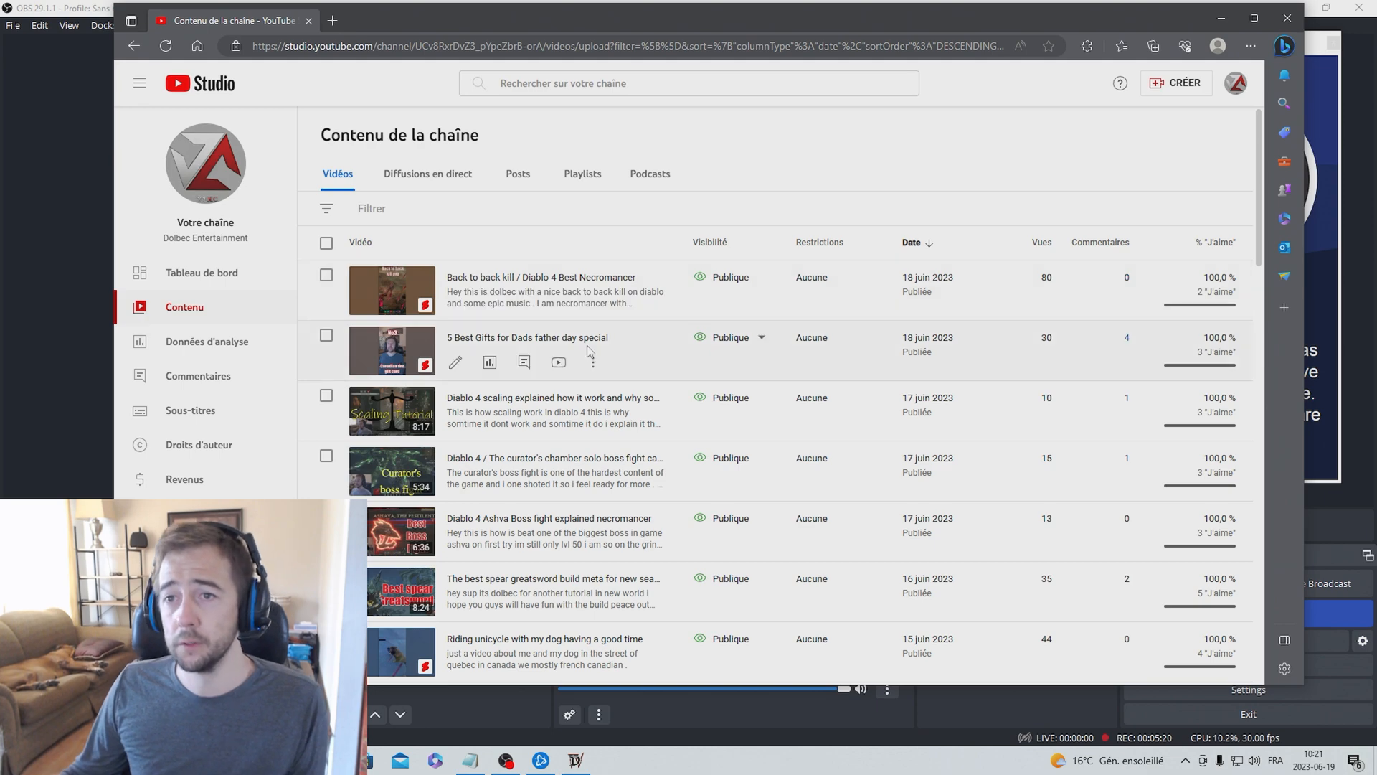
- Find the video "Gamer girl cry after insulting people", open its details, view its preview in full screen and exit full screen
scroll(495, 355, down, 10)
scroll(707, 367, down, 6)
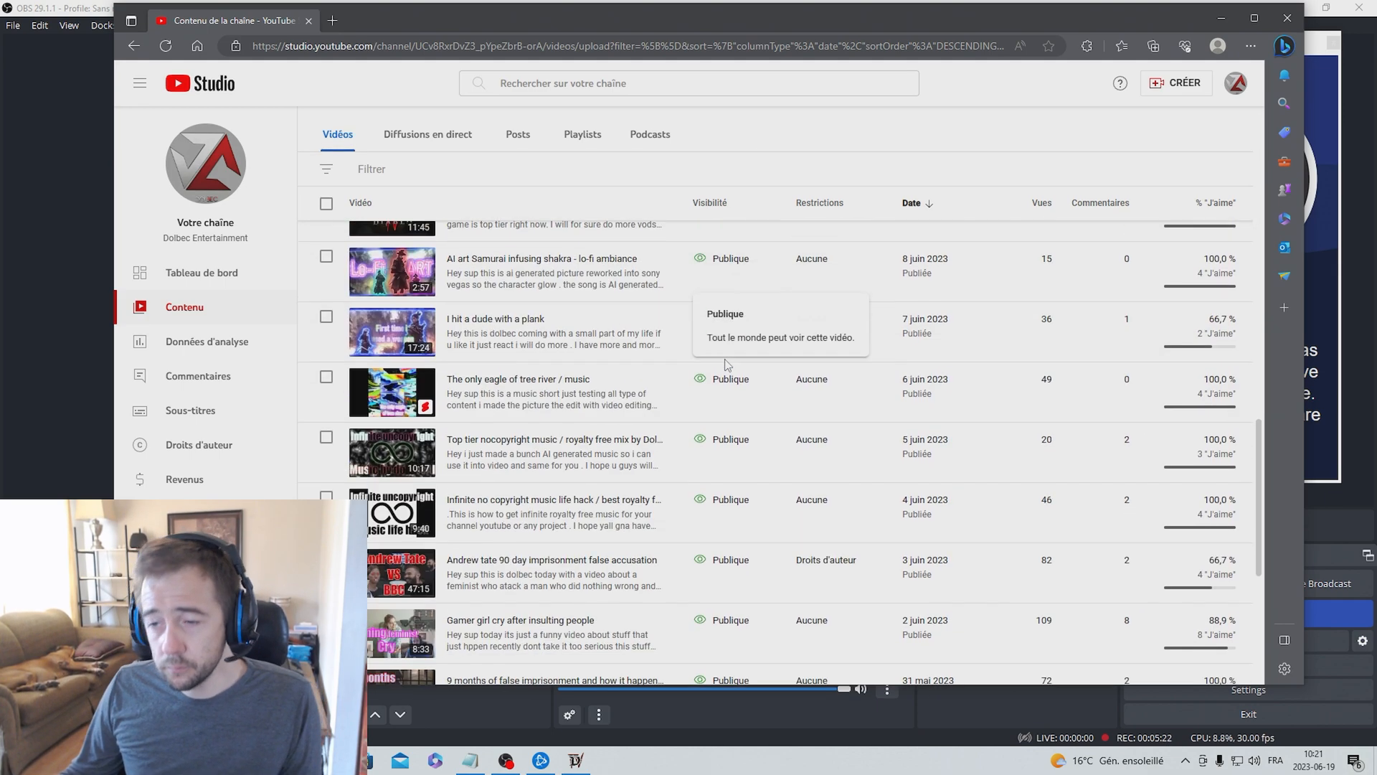
scroll(721, 367, up, 5)
scroll(578, 331, down, 4)
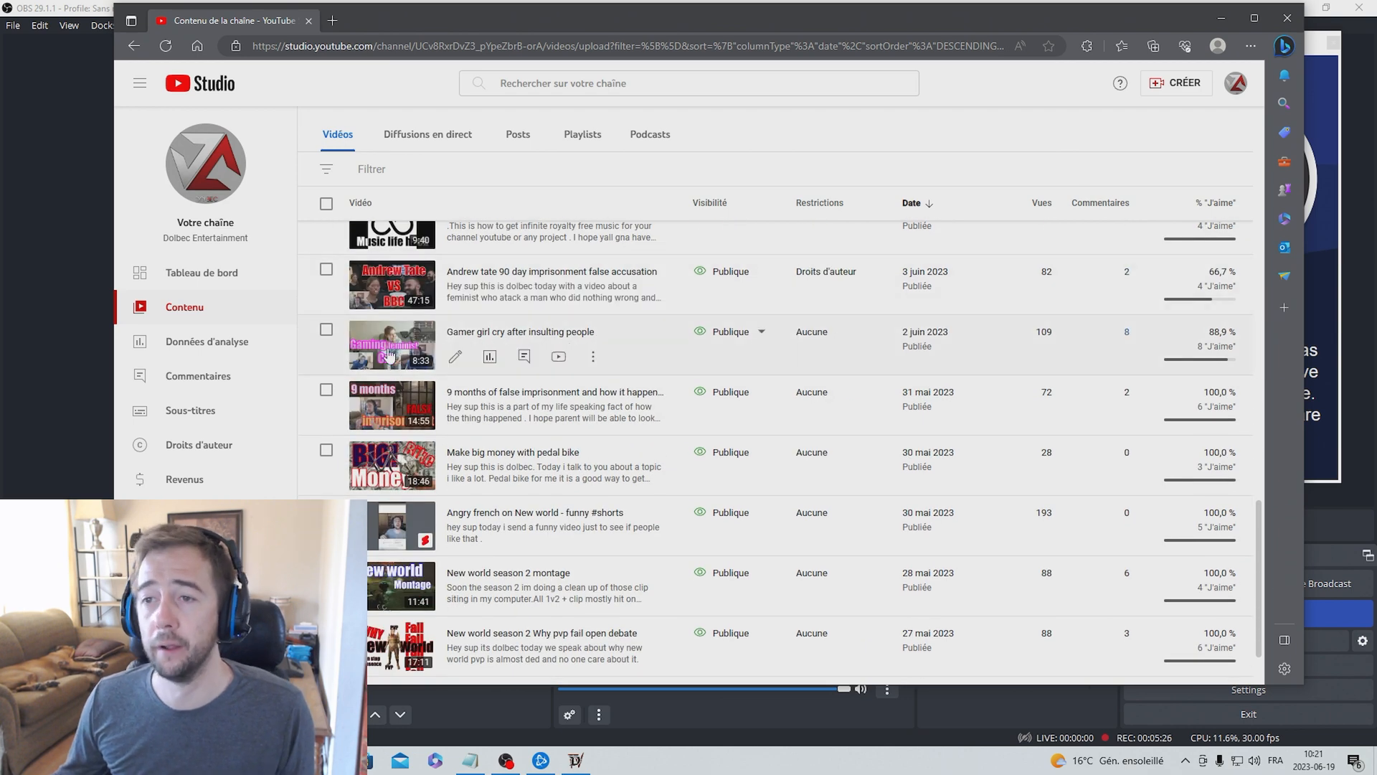
click(578, 331)
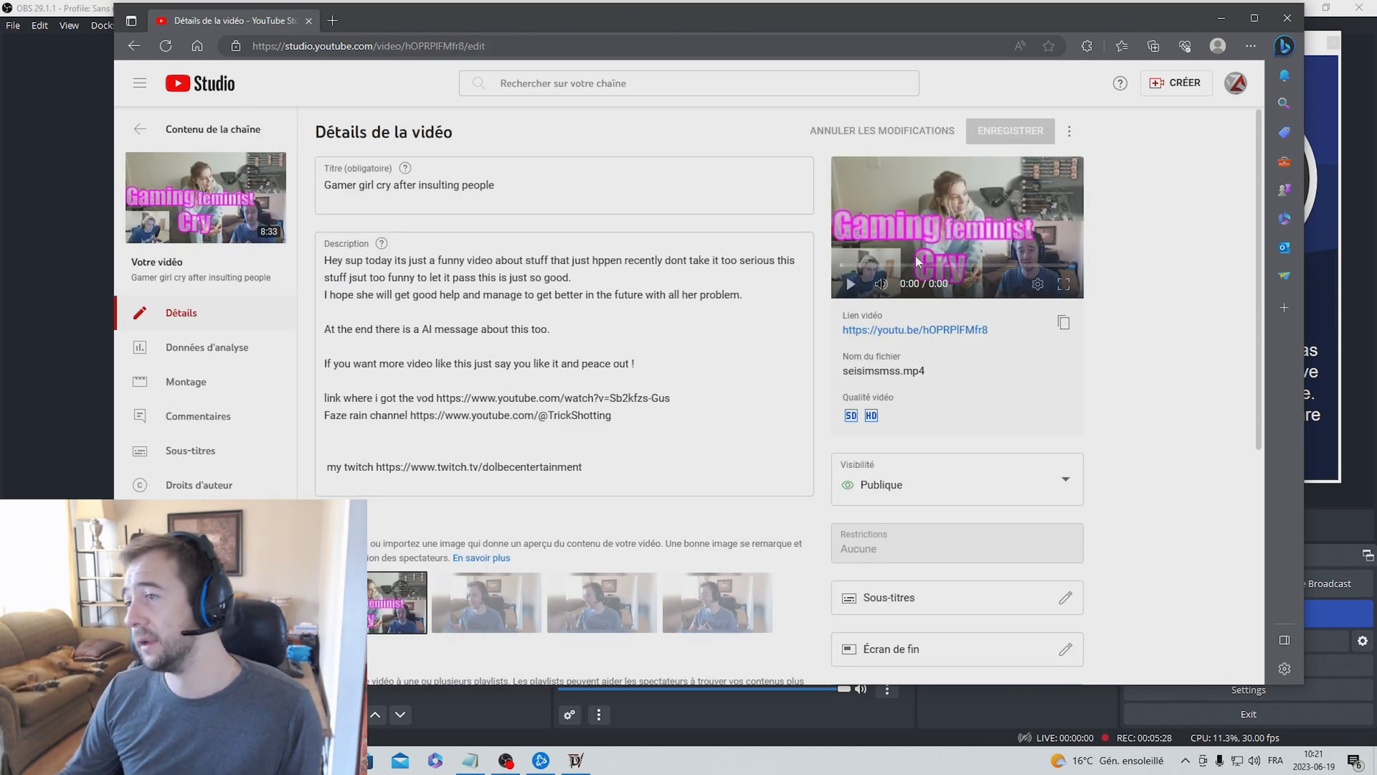
click(1064, 293)
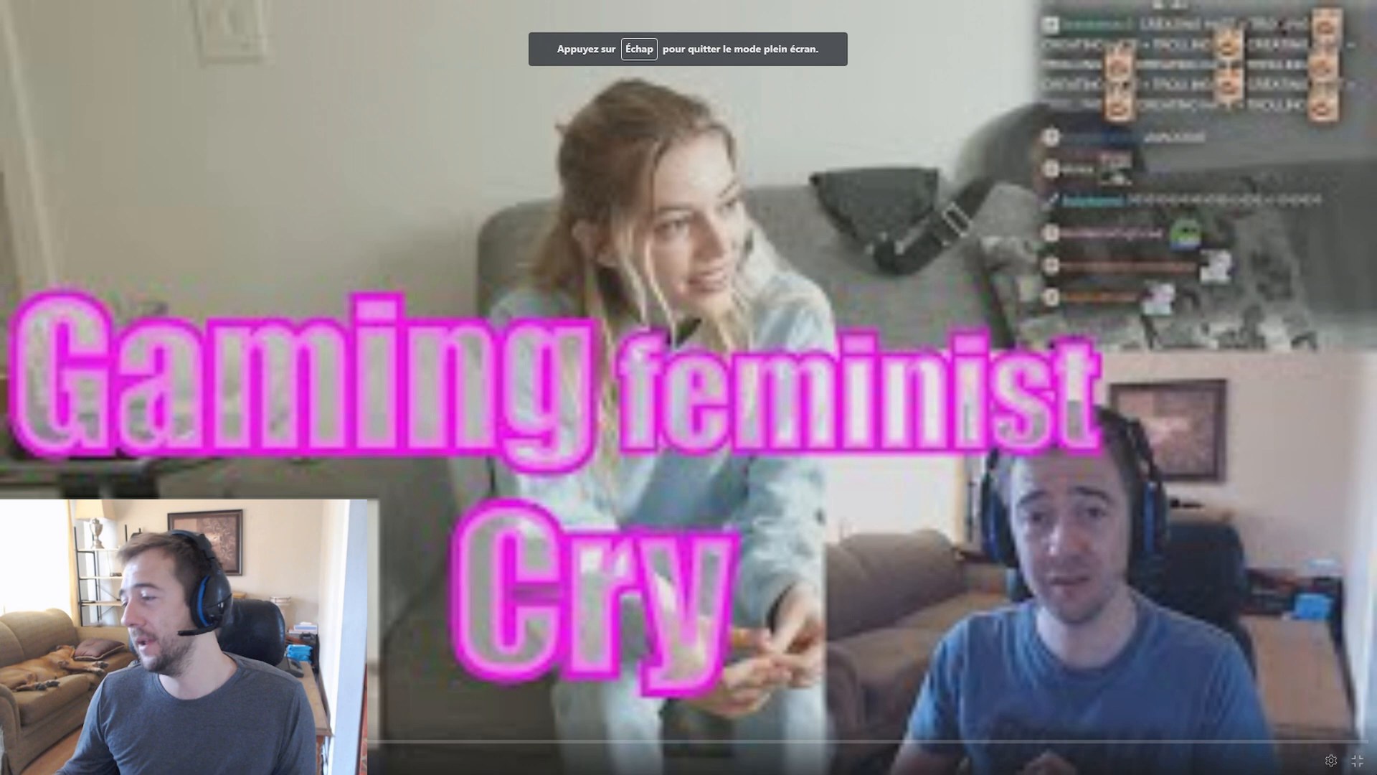
key(Escape)
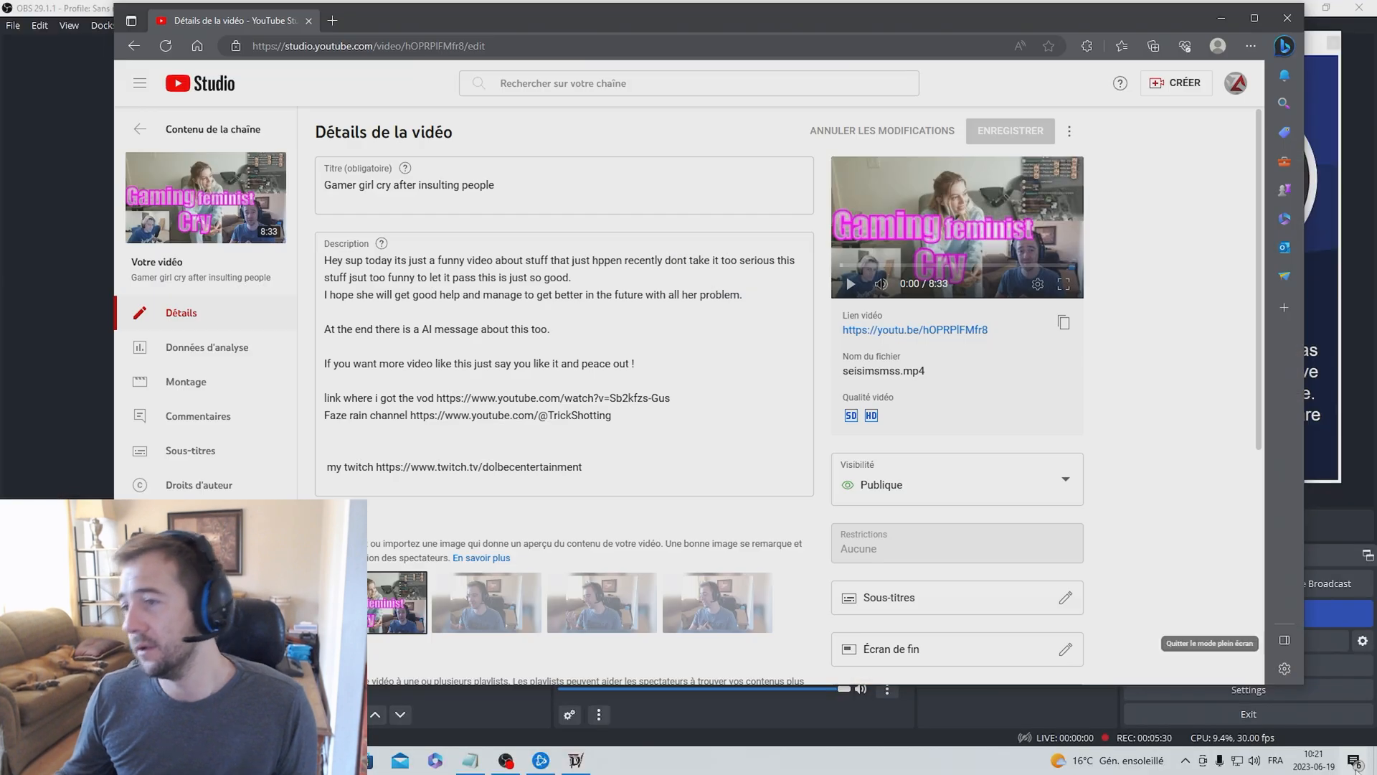
- Return to the channel content, open the details of the "Motivational speech While riding my unicycle" video and open its YouTube watch page
click(134, 46)
scroll(556, 327, down, 5)
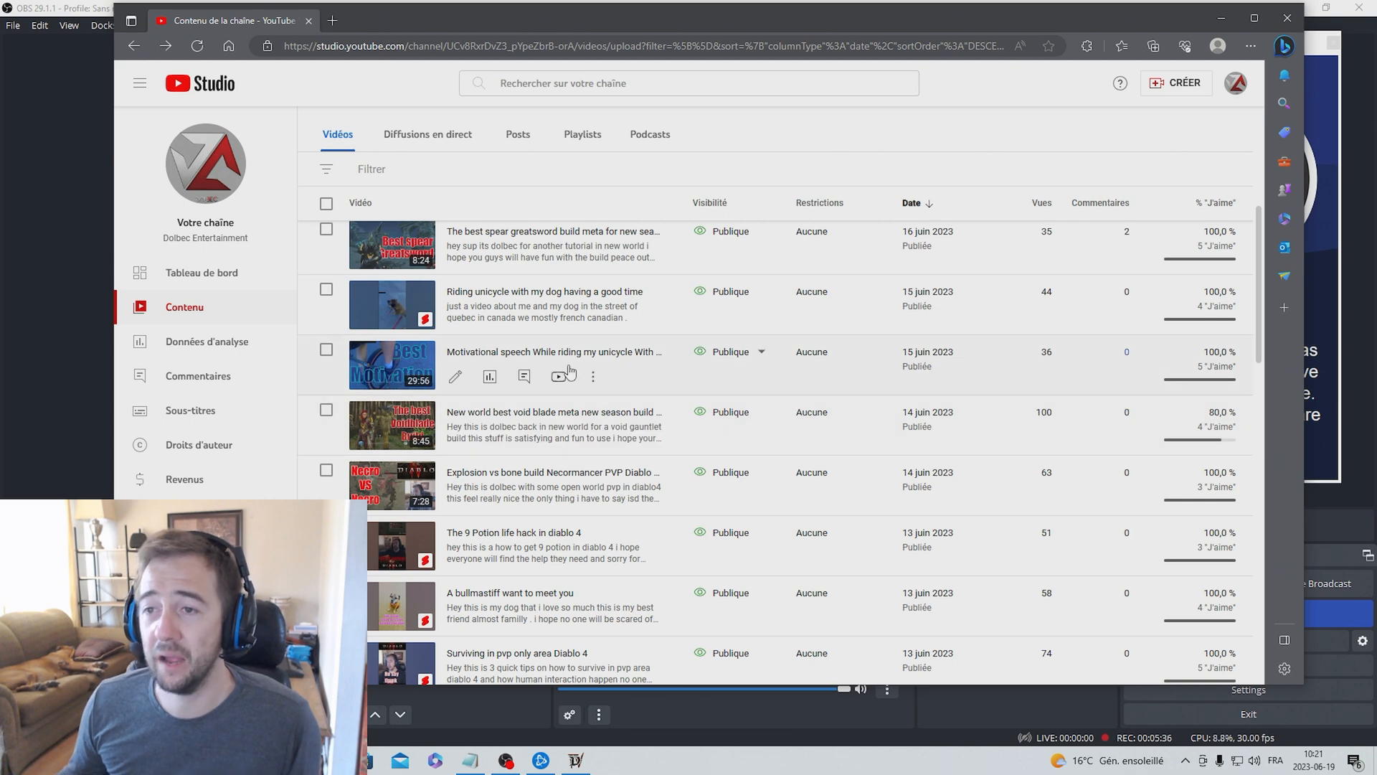
click(374, 371)
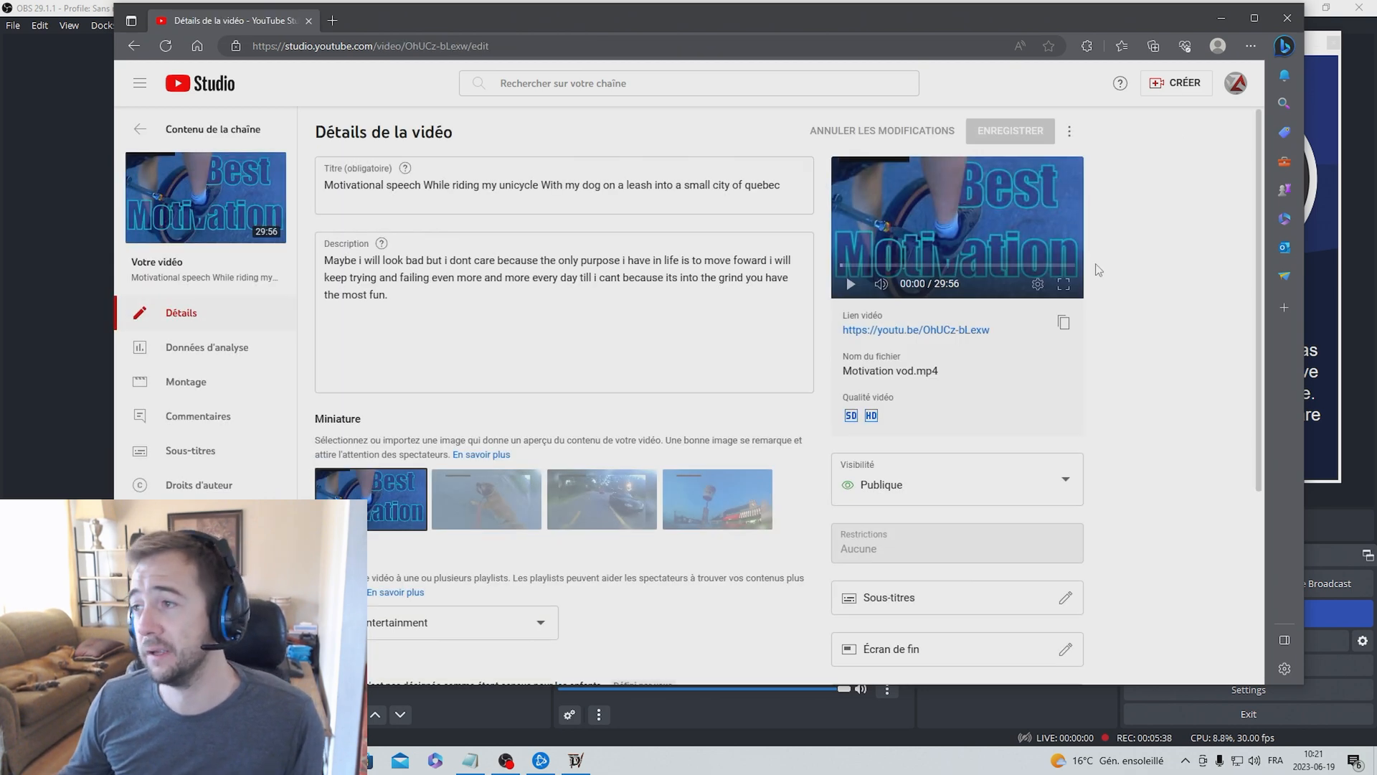
click(918, 329)
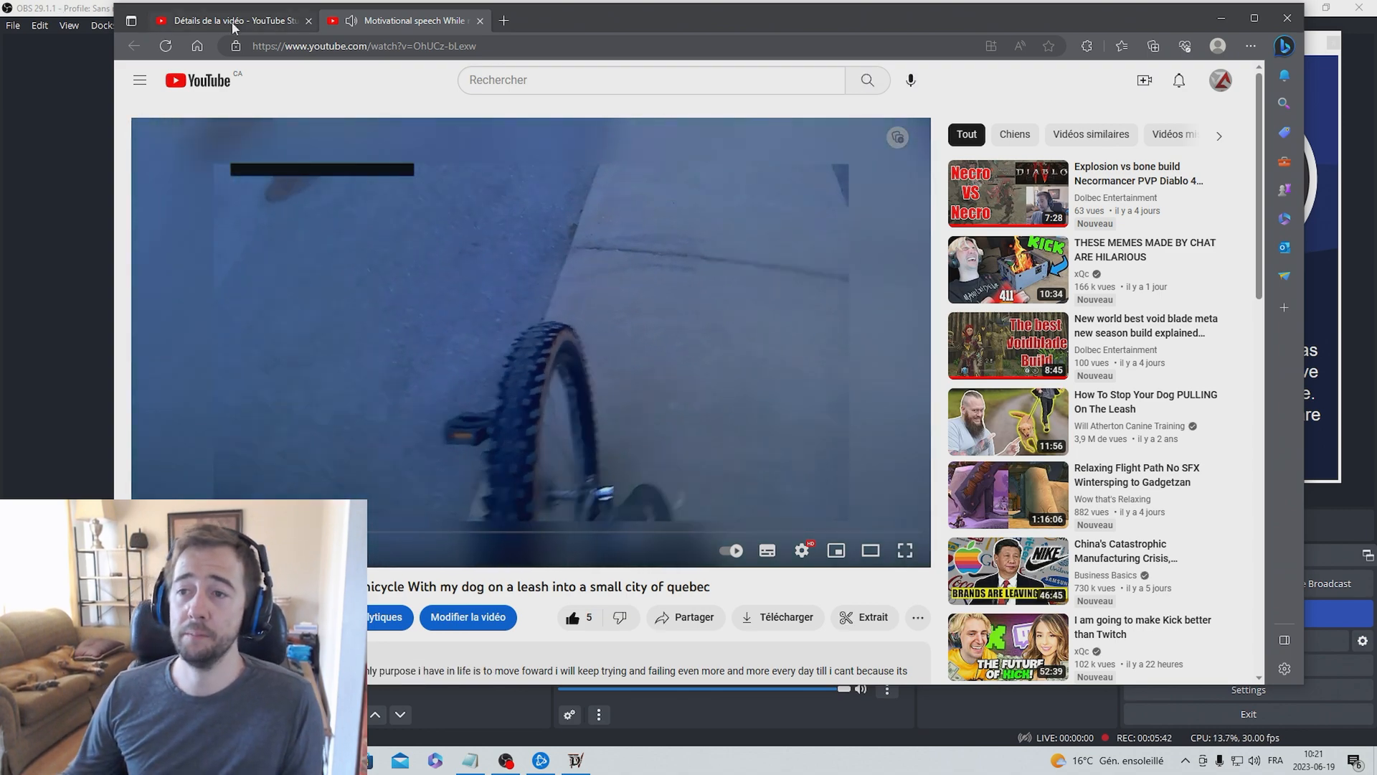
- Close the YouTube Studio video details tab and show the unicycle motivational speech video in full screen
click(294, 21)
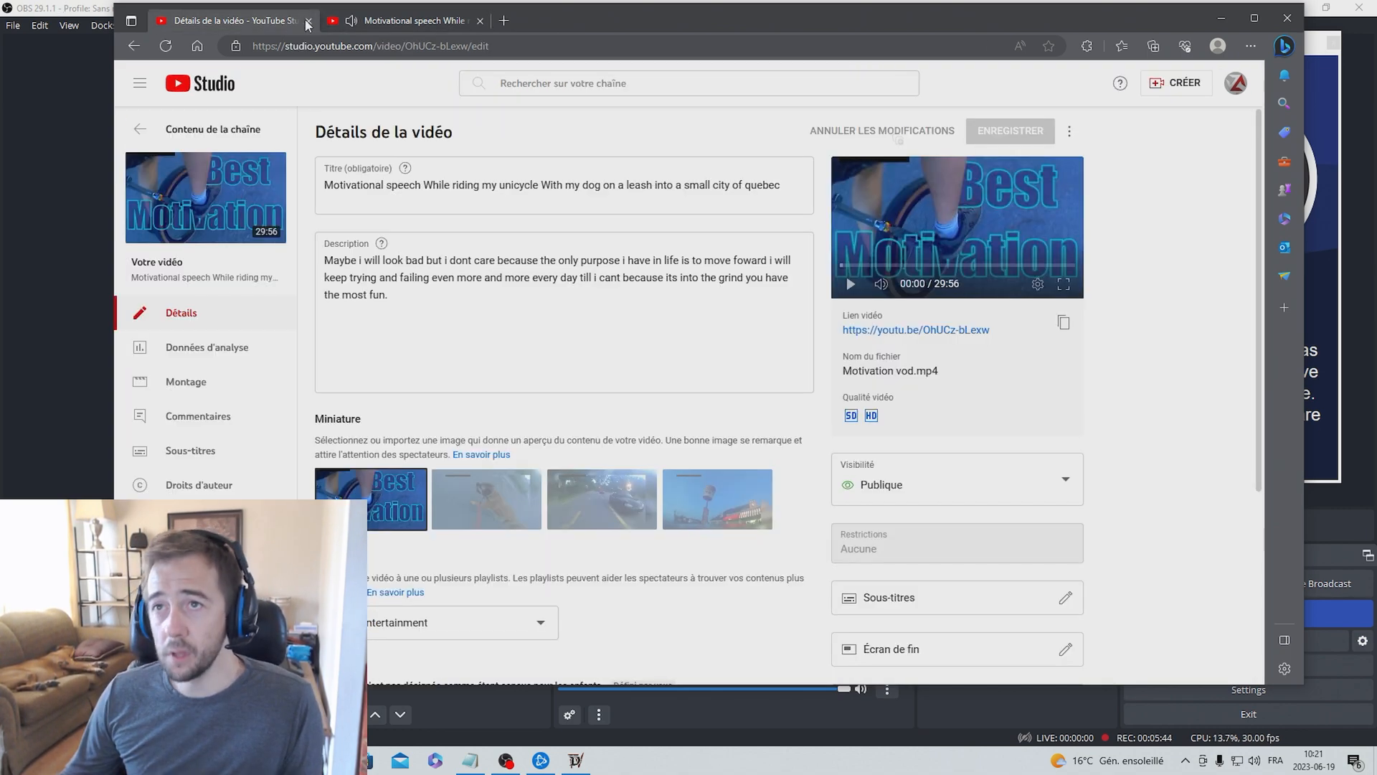
click(310, 21)
click(908, 549)
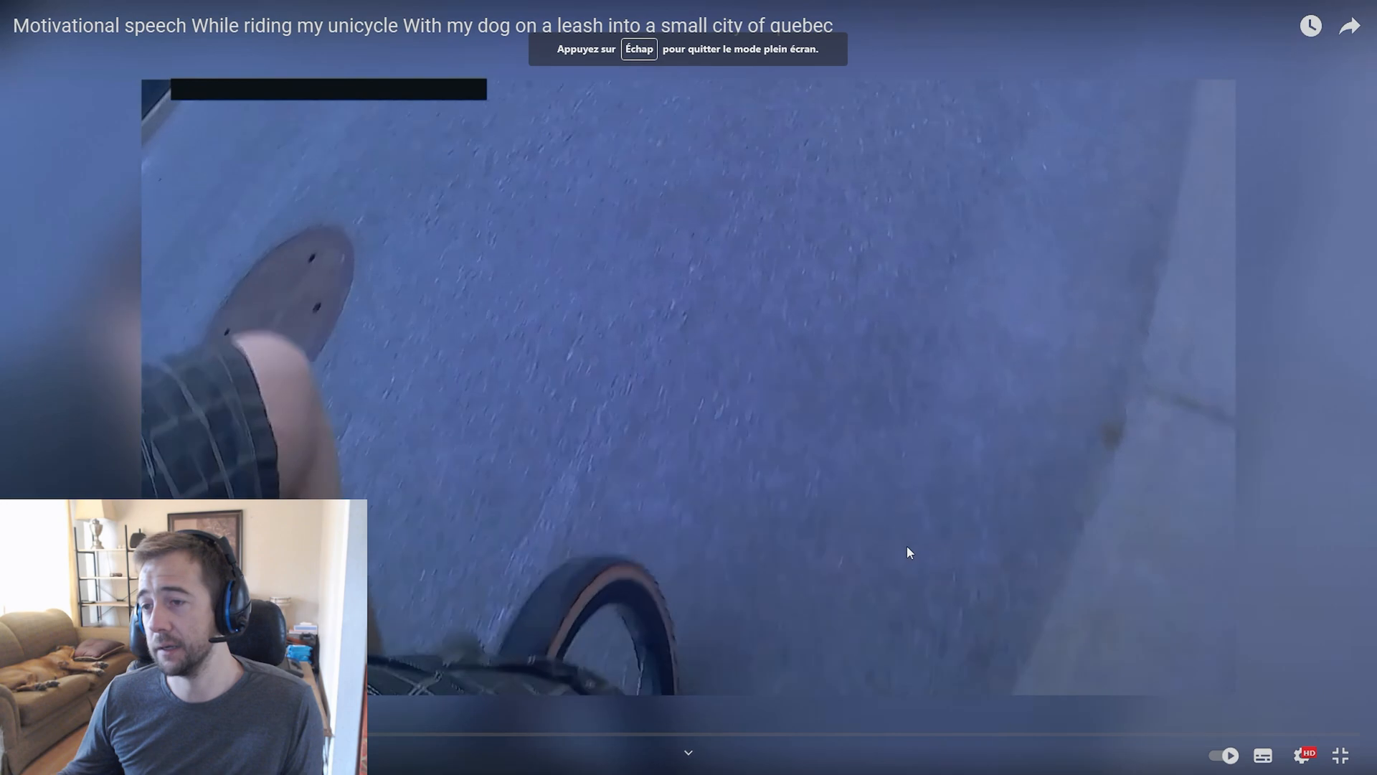